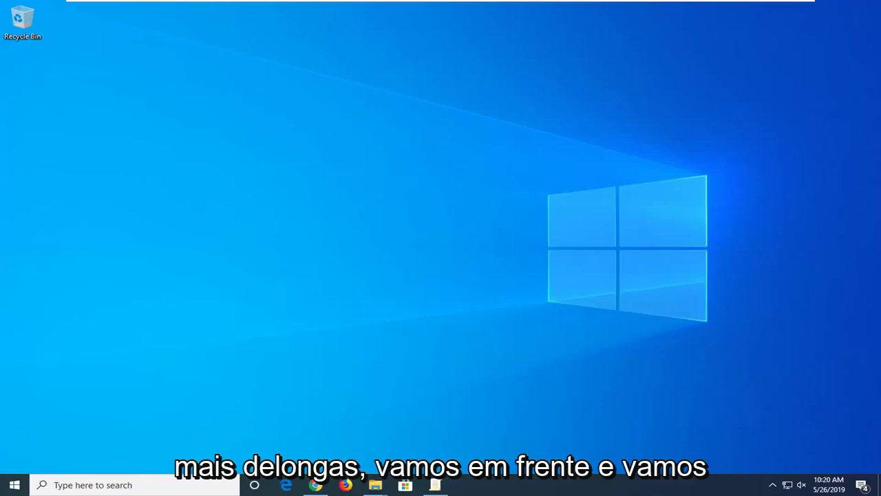
click(315, 486)
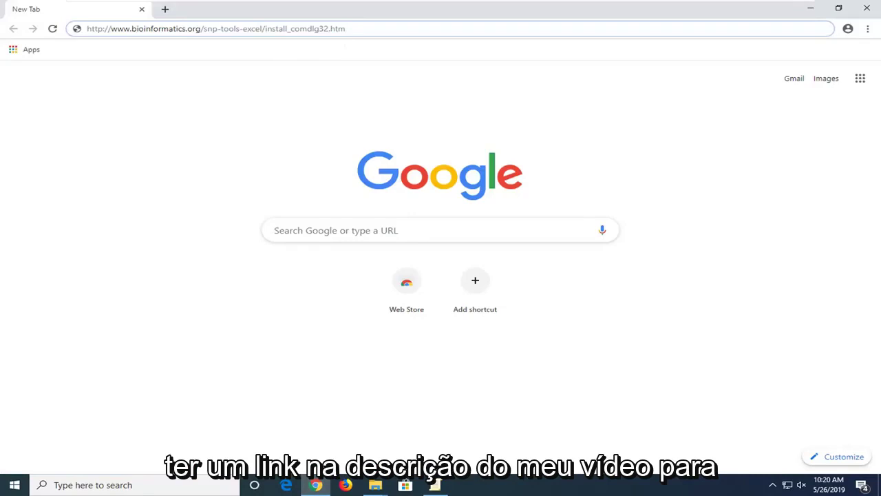
key(Return)
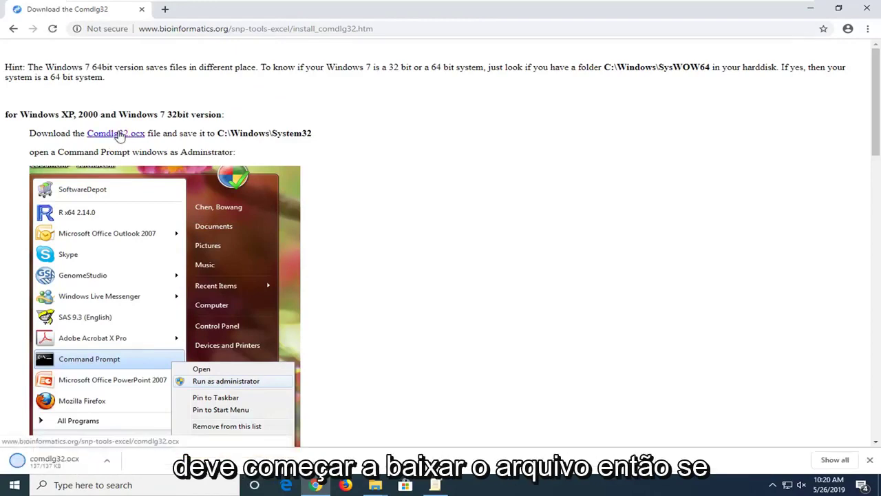
click(118, 135)
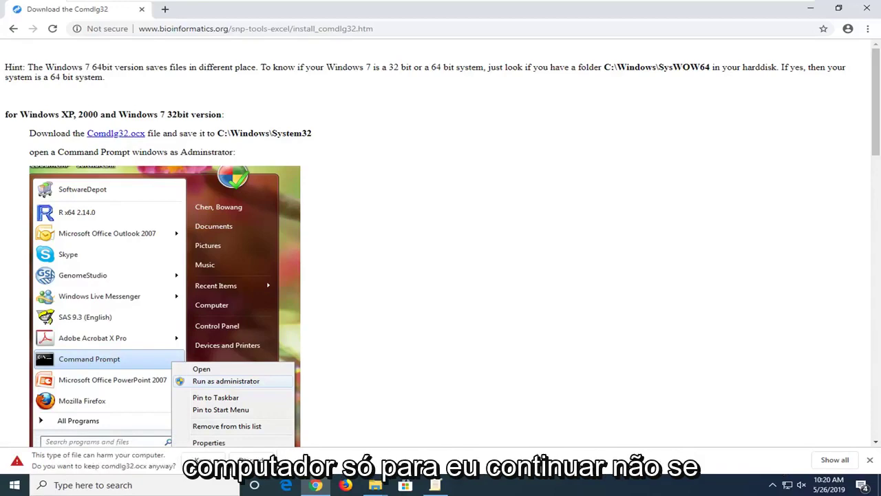
click(203, 459)
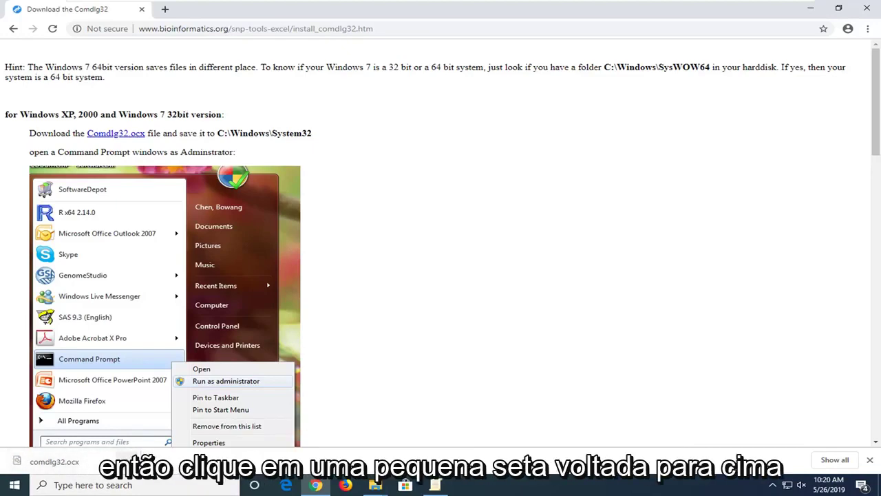
- Show the downloaded comdlg32.ocx in its folder and move it onto the desktop, clearing the browser and folder windows away
click(126, 461)
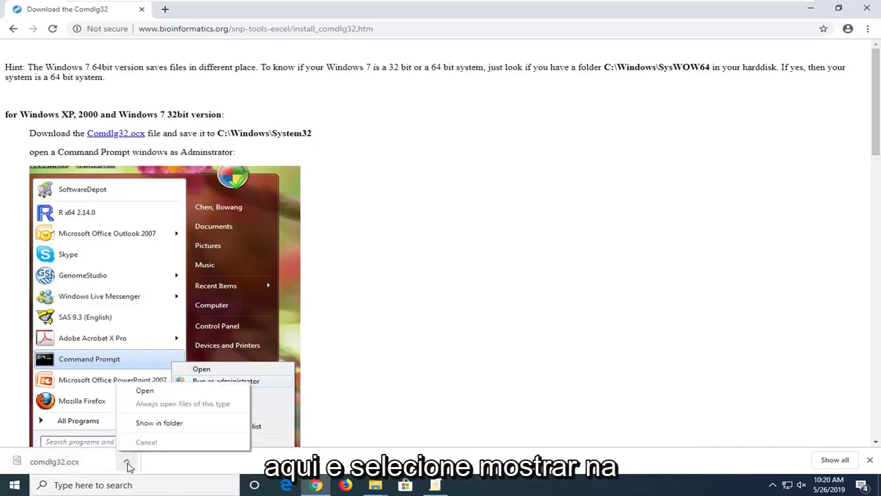
click(168, 427)
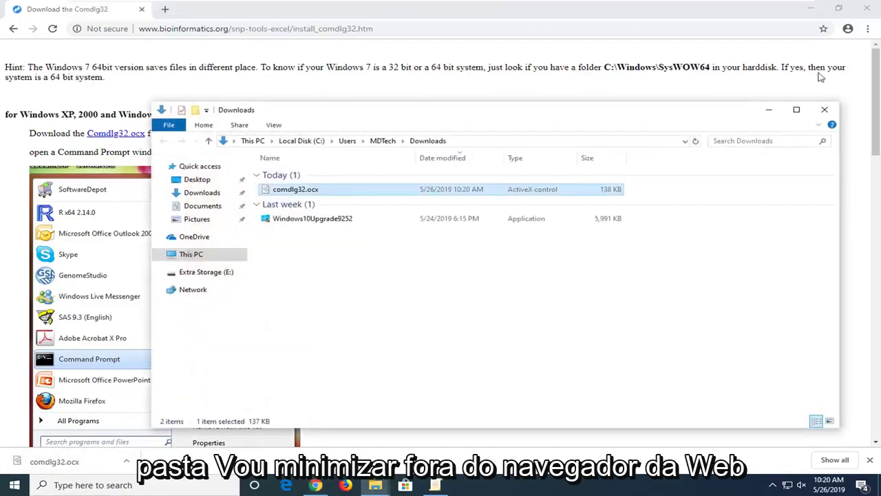
click(812, 10)
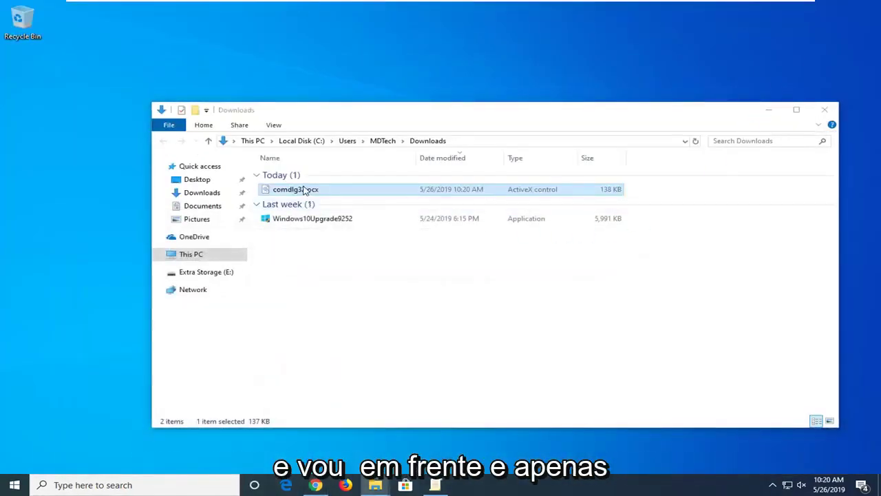
drag(303, 190, 300, 83)
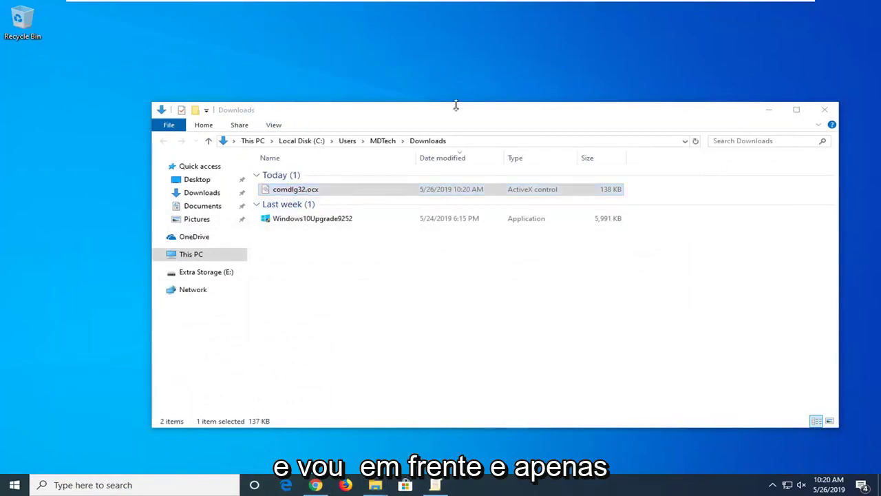
click(824, 109)
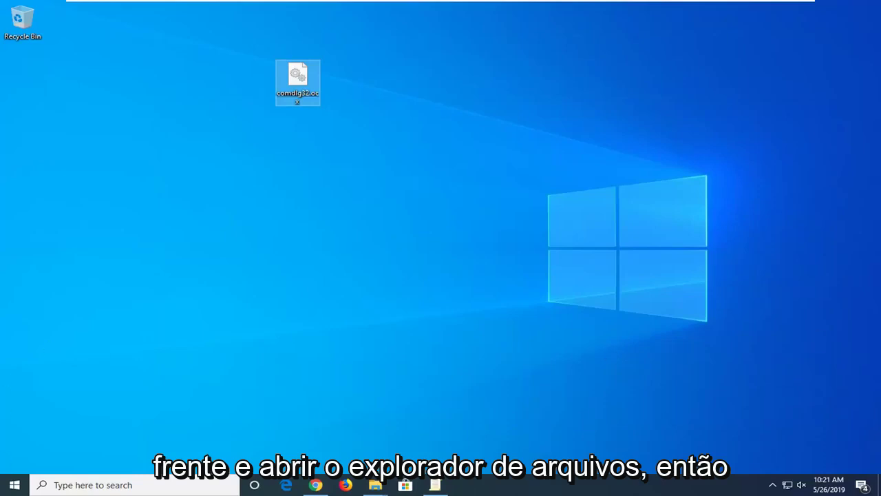
- Search Windows for File Explorer, open it and reposition its window on the desktop
click(14, 486)
text(file ex)
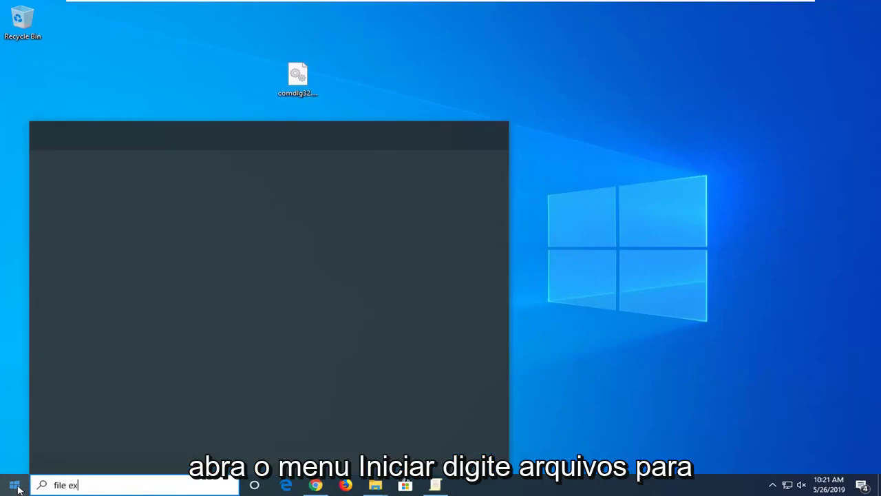
text(plorer)
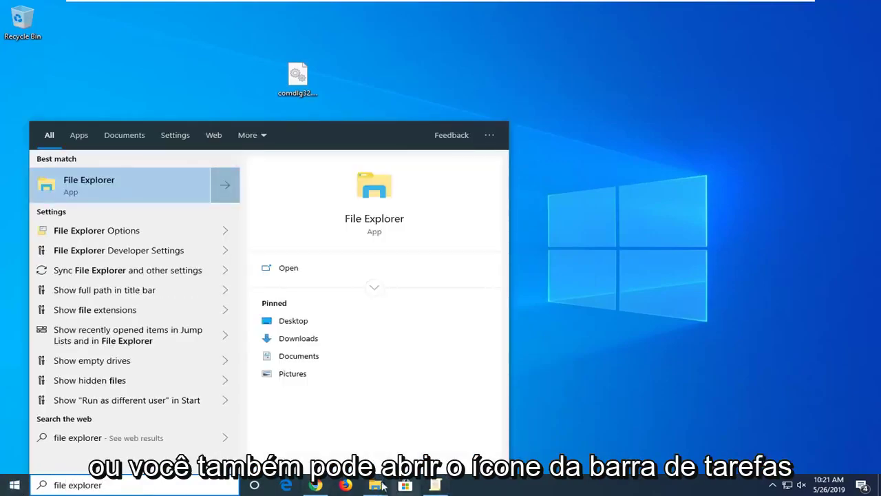
click(84, 185)
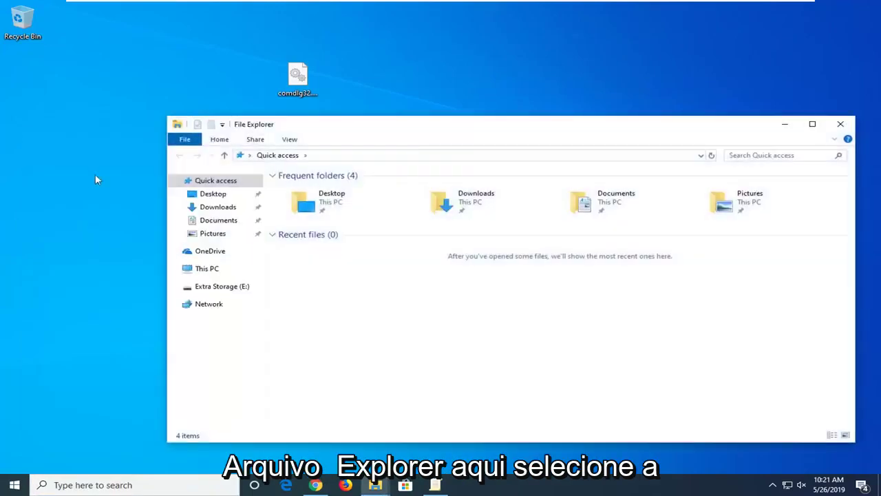
drag(404, 136, 358, 107)
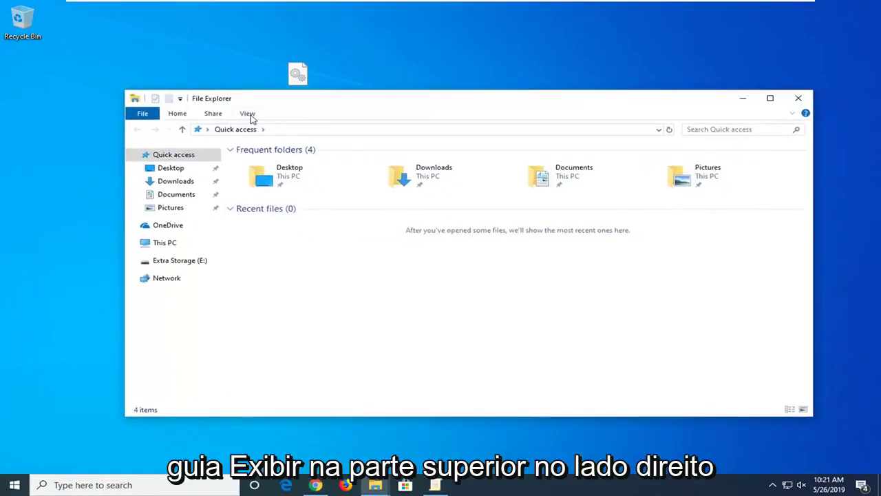
- Set the folder options to show hidden files, folders, and drives, and apply the change
click(251, 117)
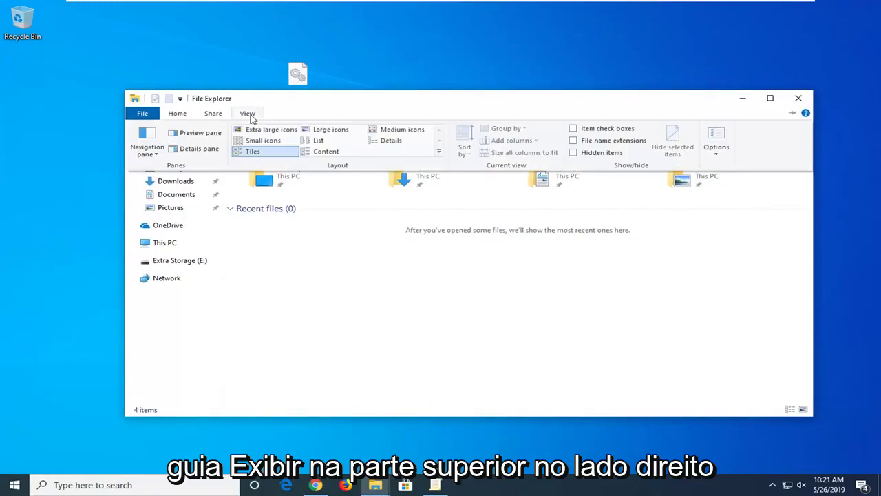
click(716, 141)
drag(252, 163, 461, 127)
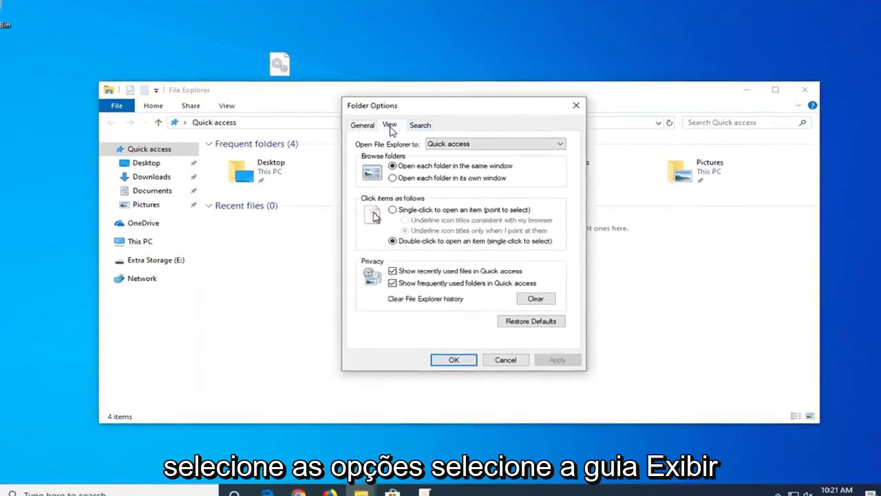
click(402, 131)
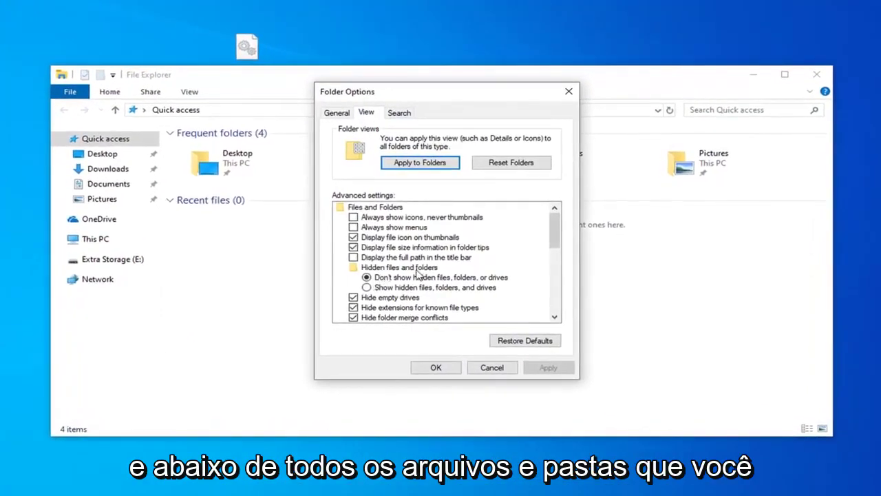
click(376, 289)
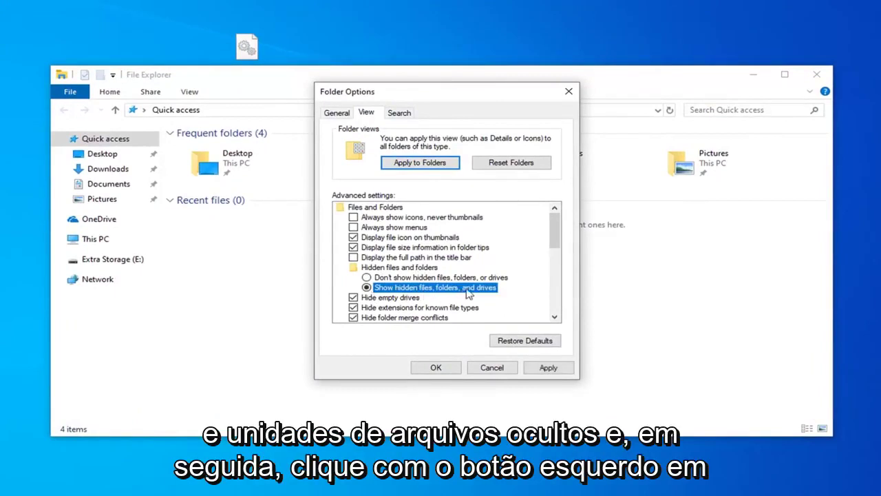
click(534, 373)
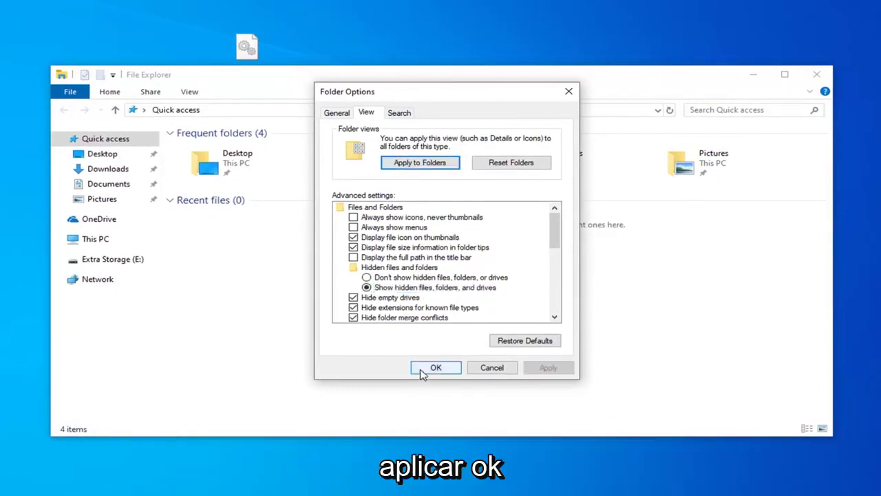
click(424, 371)
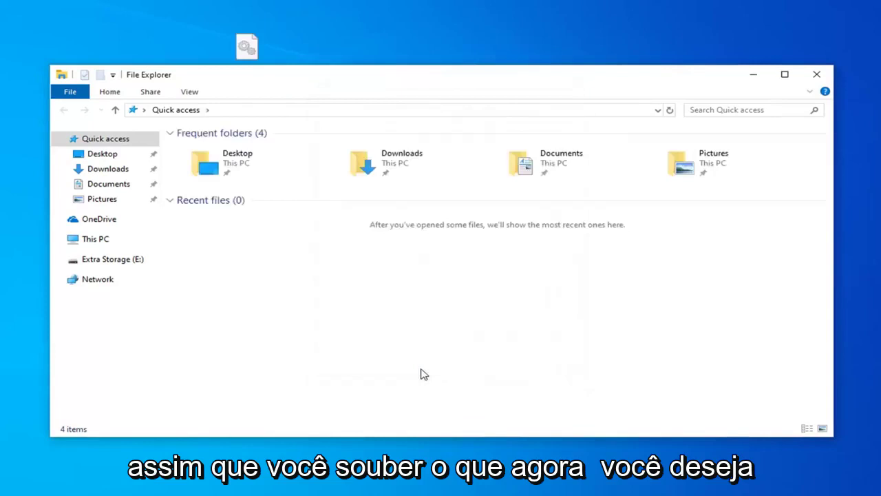
- Browse to the System32 folder inside the Windows folder on Local Disk (C:)
click(102, 244)
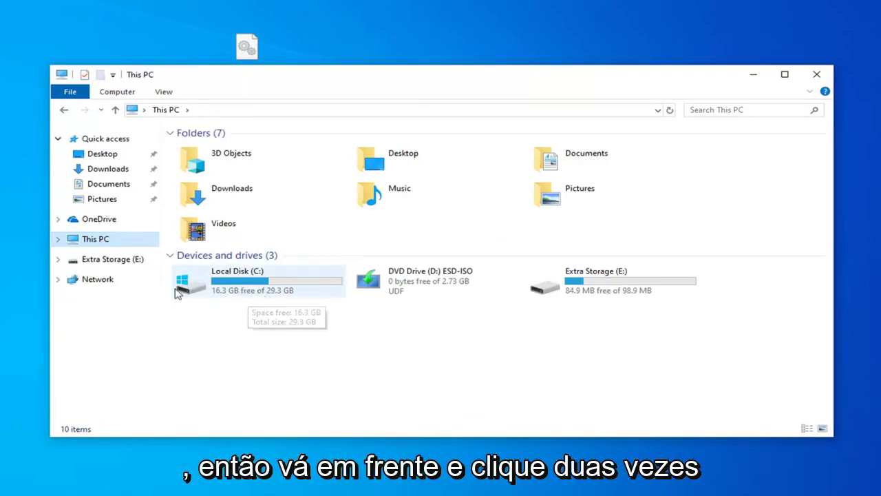
double_click(275, 289)
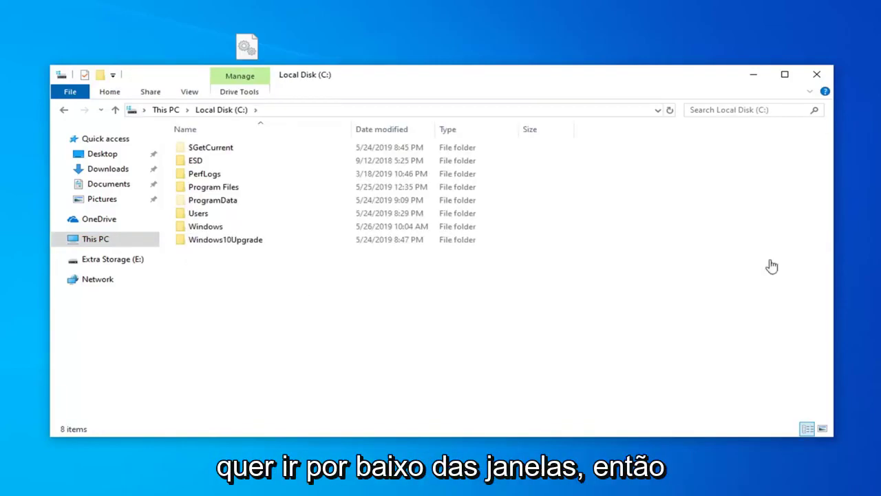
double_click(205, 226)
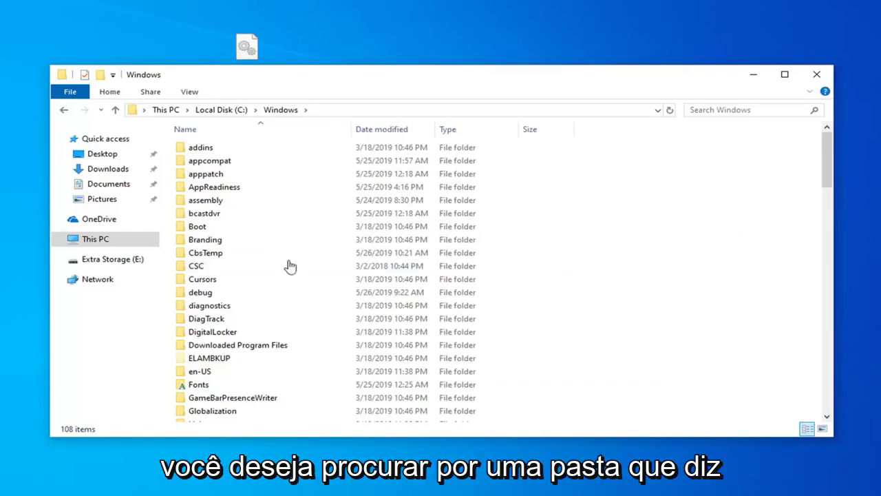
scroll(276, 285, down, 9)
scroll(268, 291, down, 5)
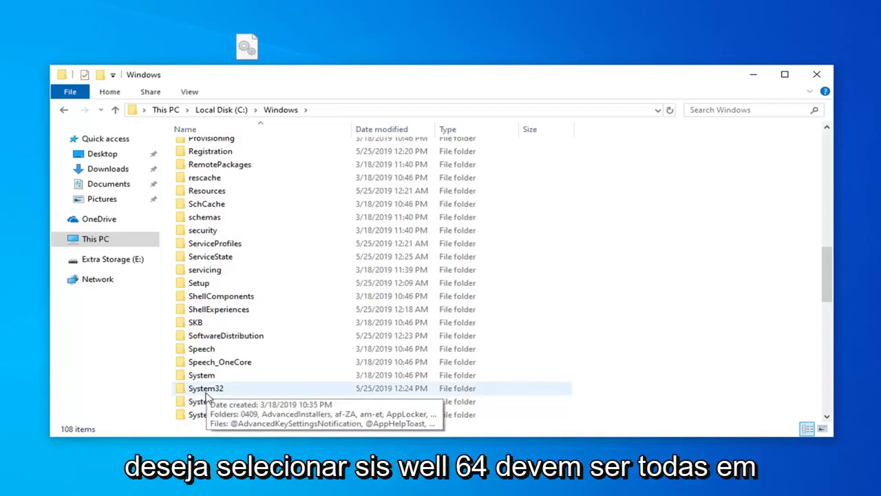
scroll(210, 341, down, 1)
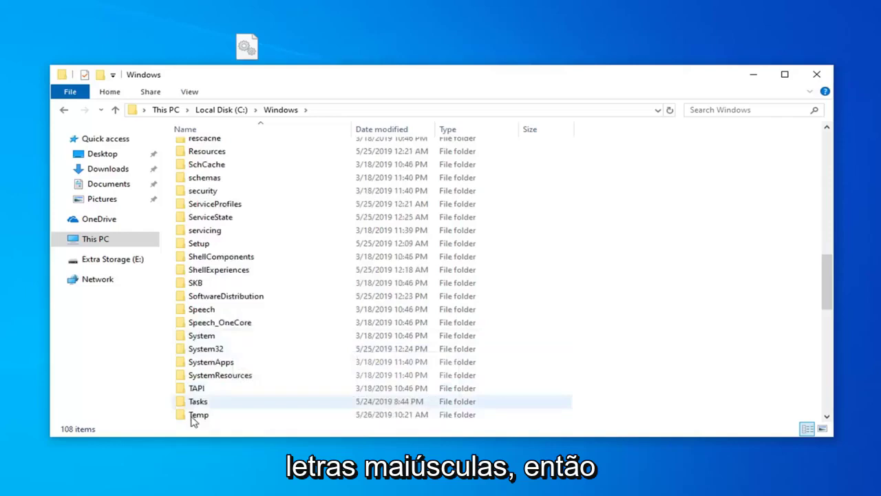
double_click(227, 355)
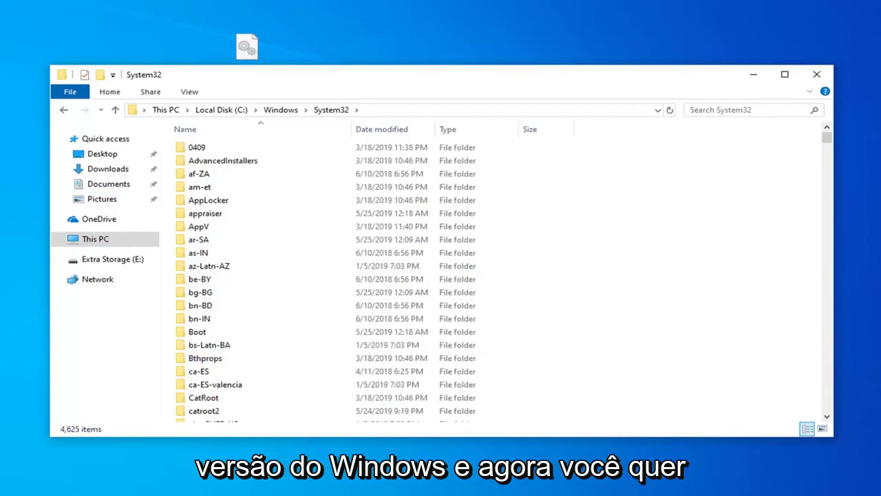
- Move comdlg32.ocx from the desktop into System32, granting administrator permission, and close the folder window
drag(238, 40, 617, 227)
click(246, 45)
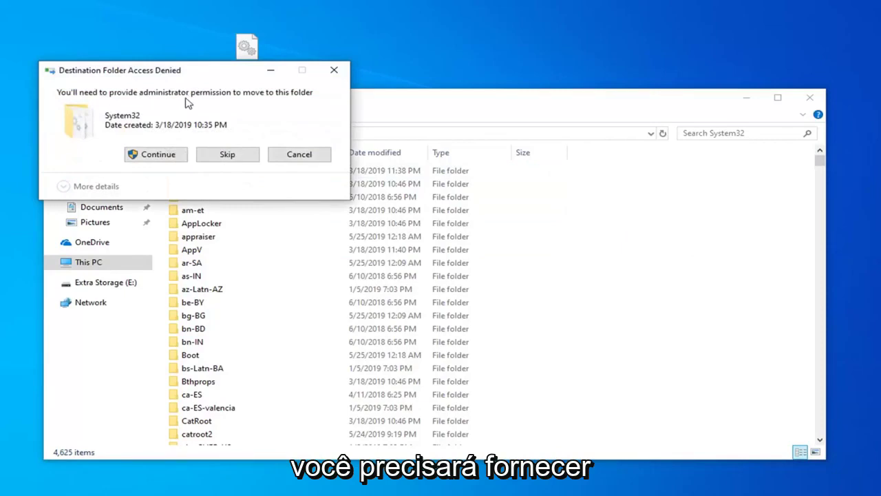
click(146, 158)
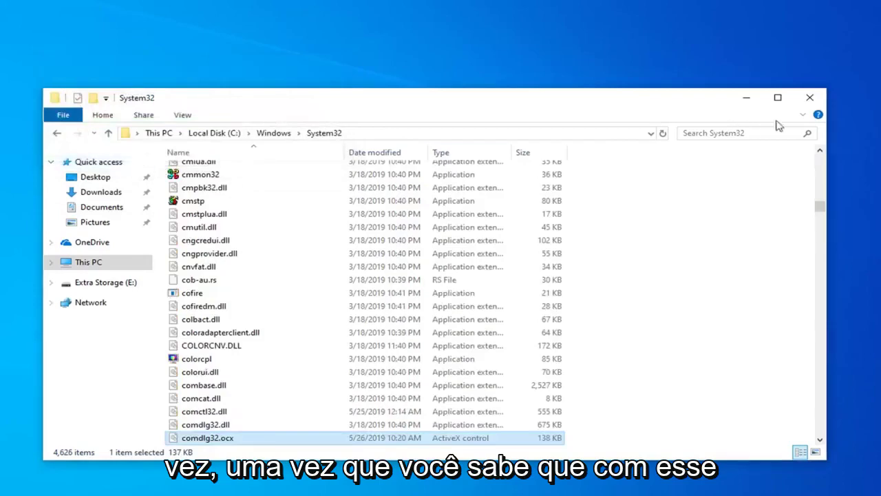
click(809, 97)
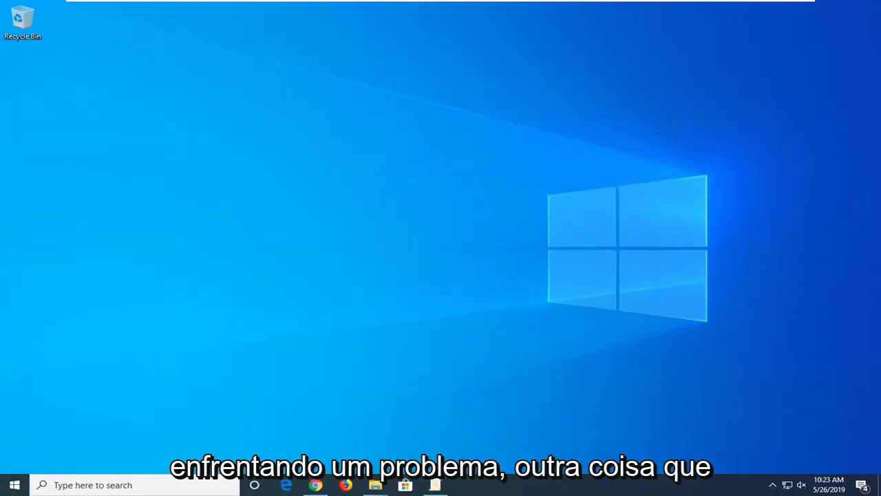
- Search Windows for cmd and run Command Prompt as administrator, allowing it to make changes to the device
click(11, 485)
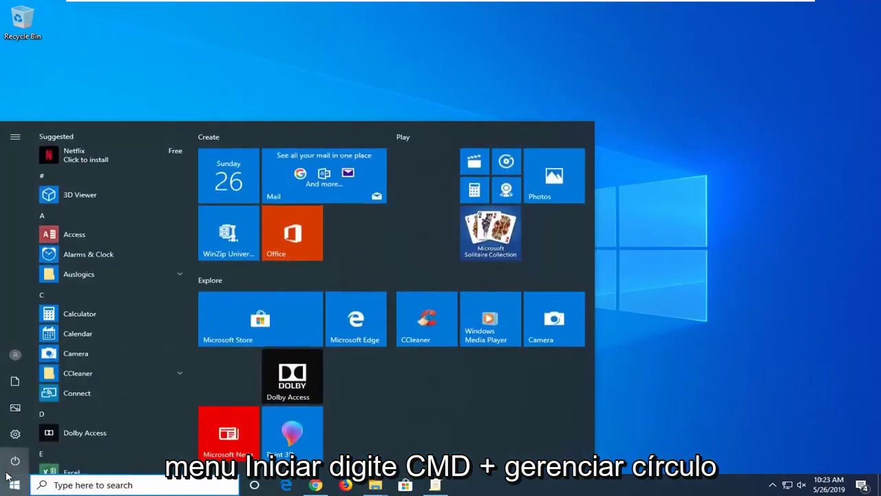
text(cmd)
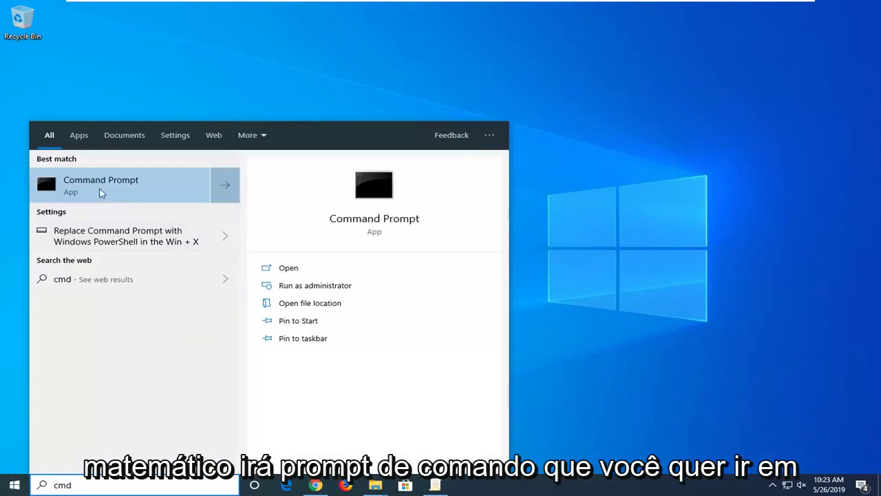
right_click(96, 182)
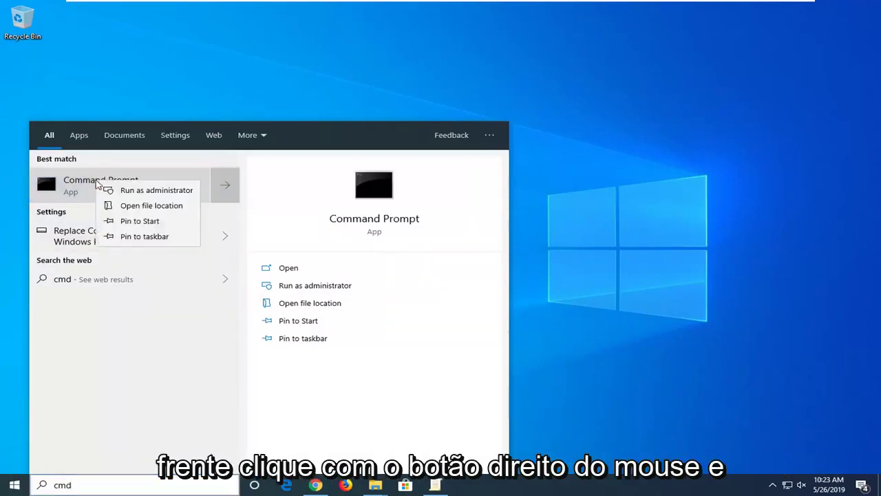
click(131, 192)
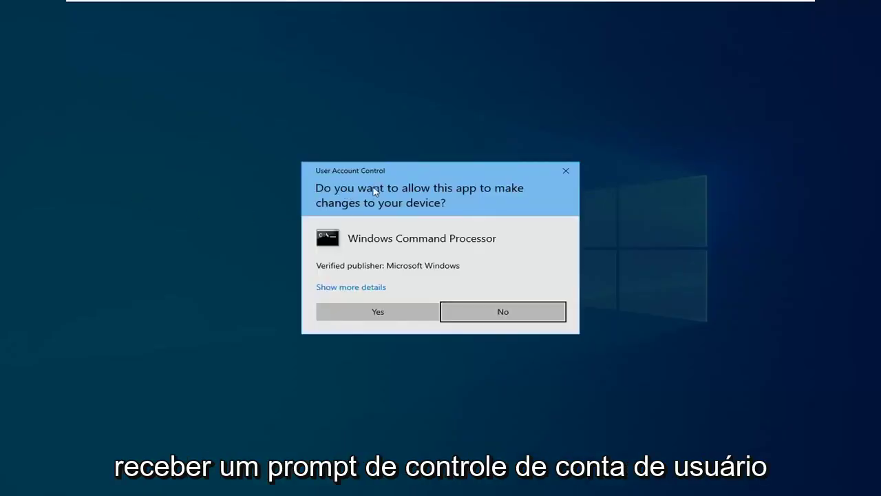
click(389, 318)
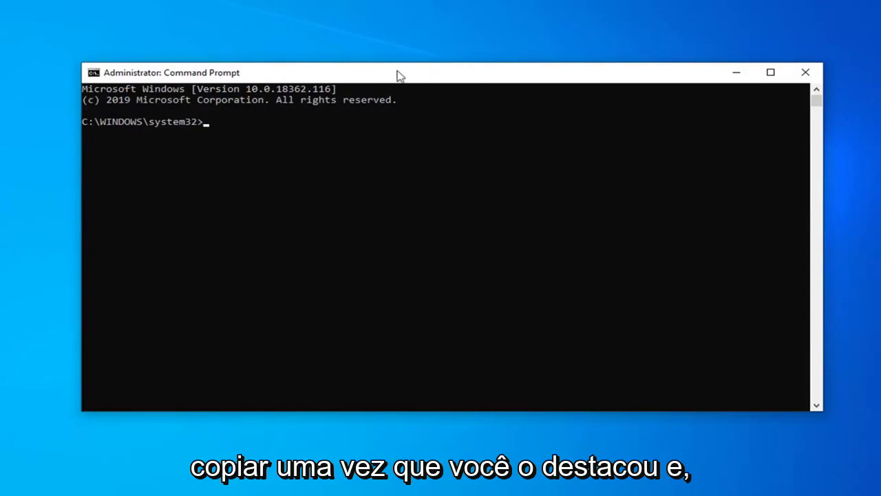
- Paste and run regsvr32 %systemroot%\system32\comdlg32.ocx, dismiss the resulting message and close Command Prompt
right_click(459, 77)
mouse_move(502, 180)
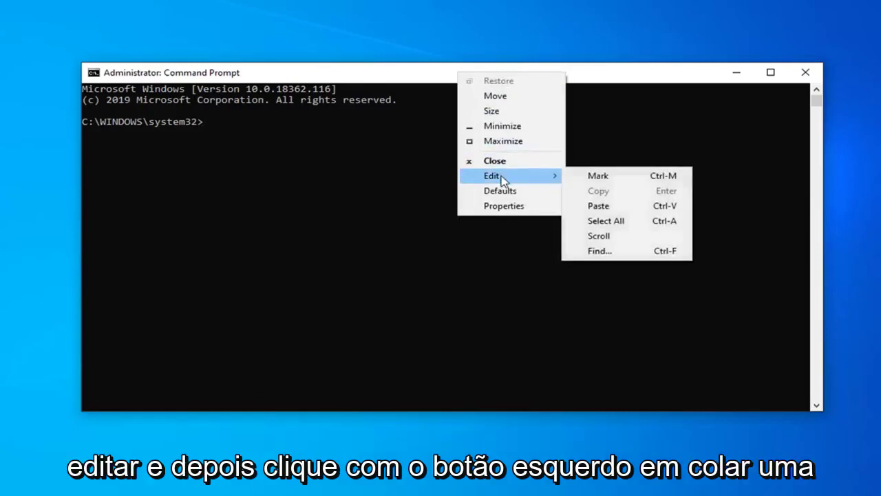
click(613, 206)
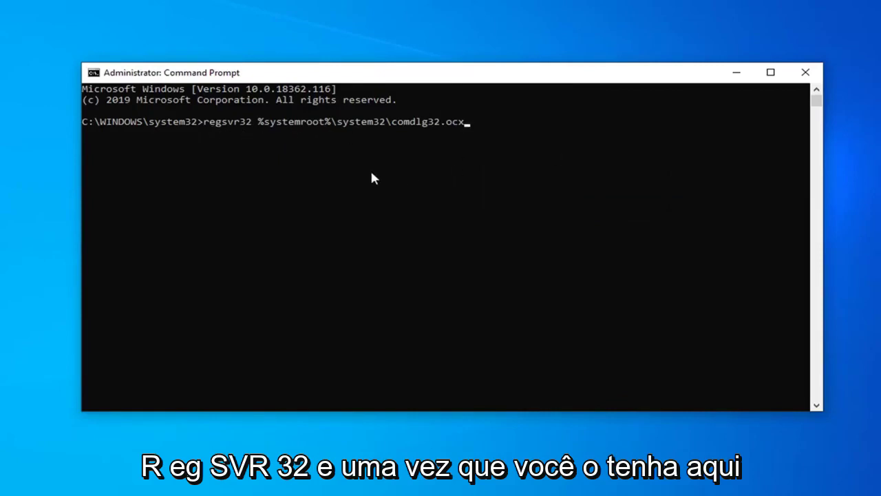
key(Return)
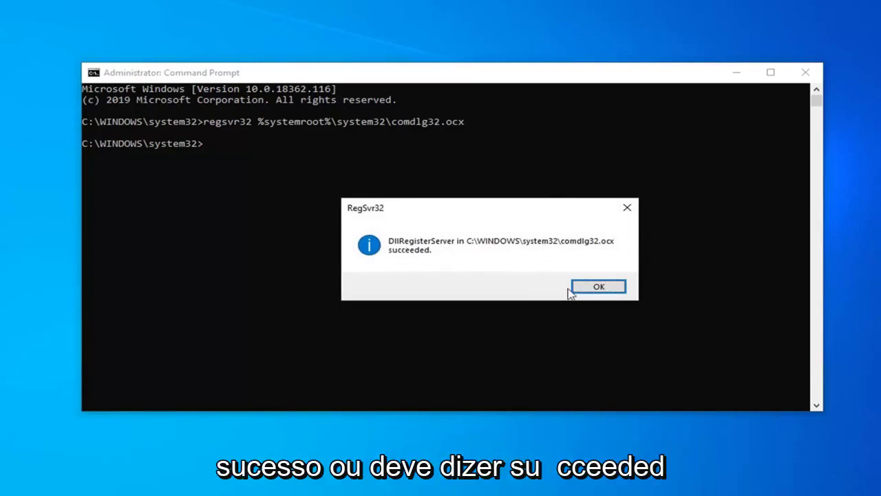
click(589, 288)
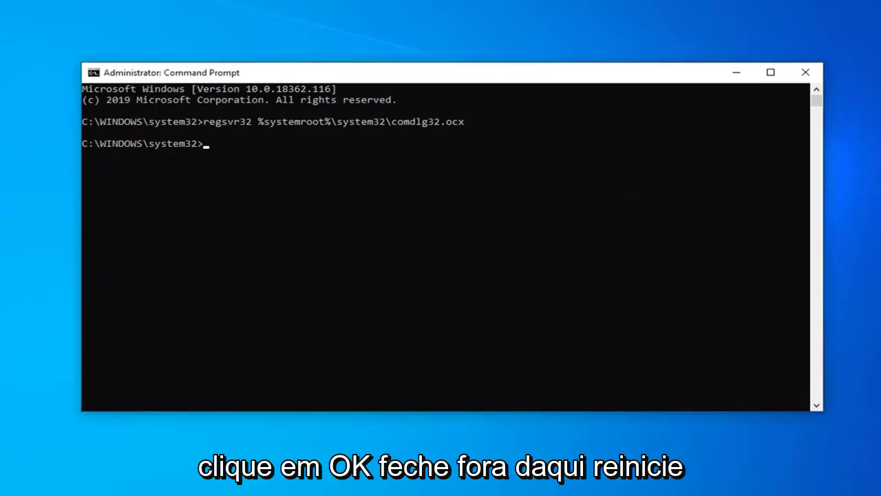
click(805, 72)
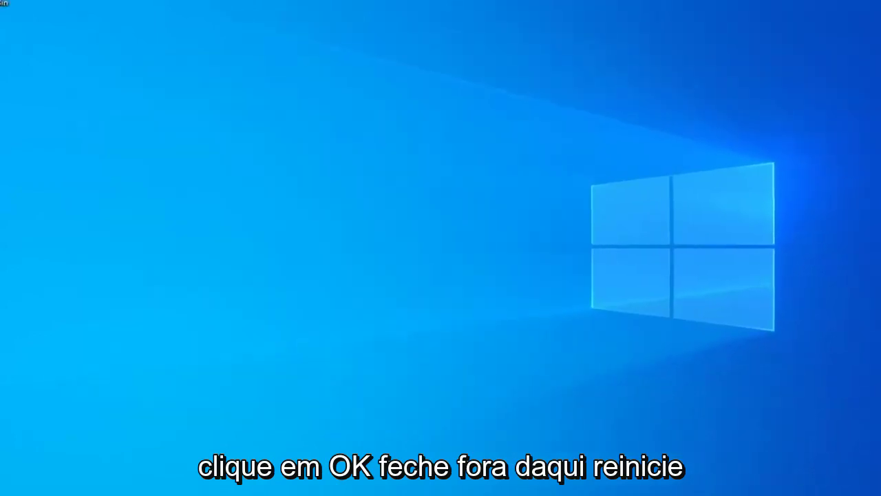